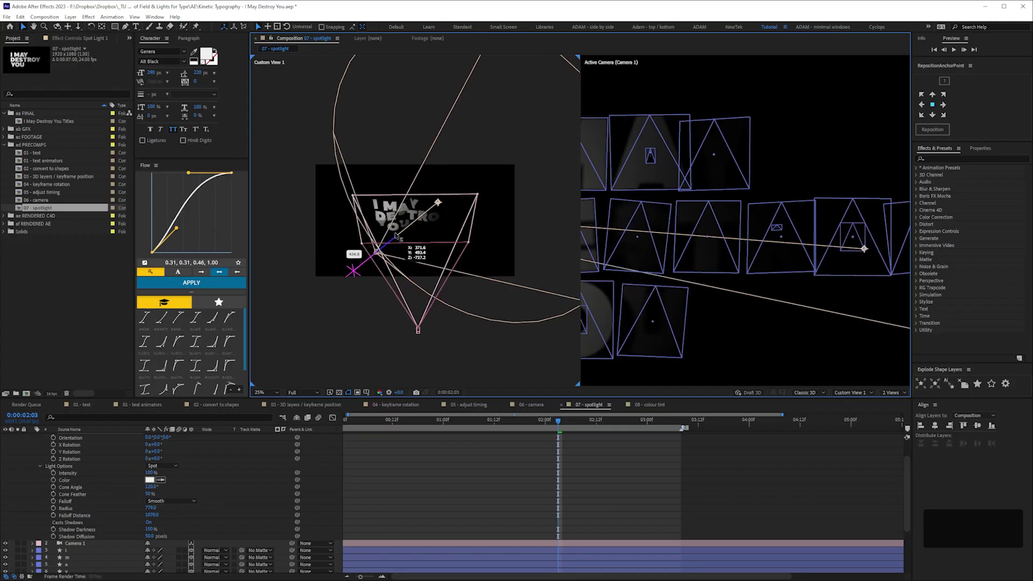
Nudge the spotlight to a new spot over the title and open the 07 - spotlight composition
{"action": "left_click_drag", "start_coordinate": [397, 236], "coordinate": [393, 239]}
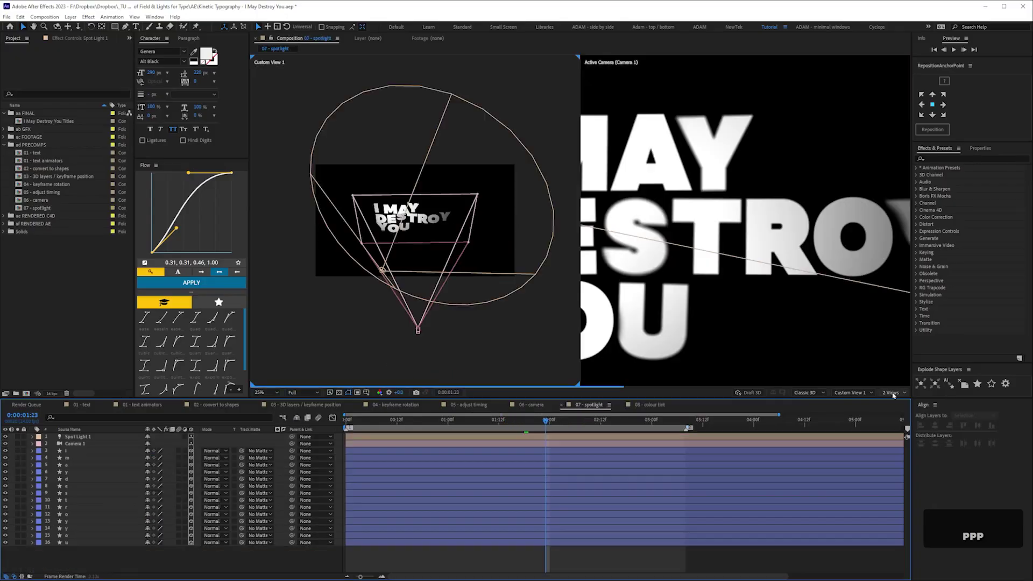
{"action": "left_click", "coordinate": [889, 393]}
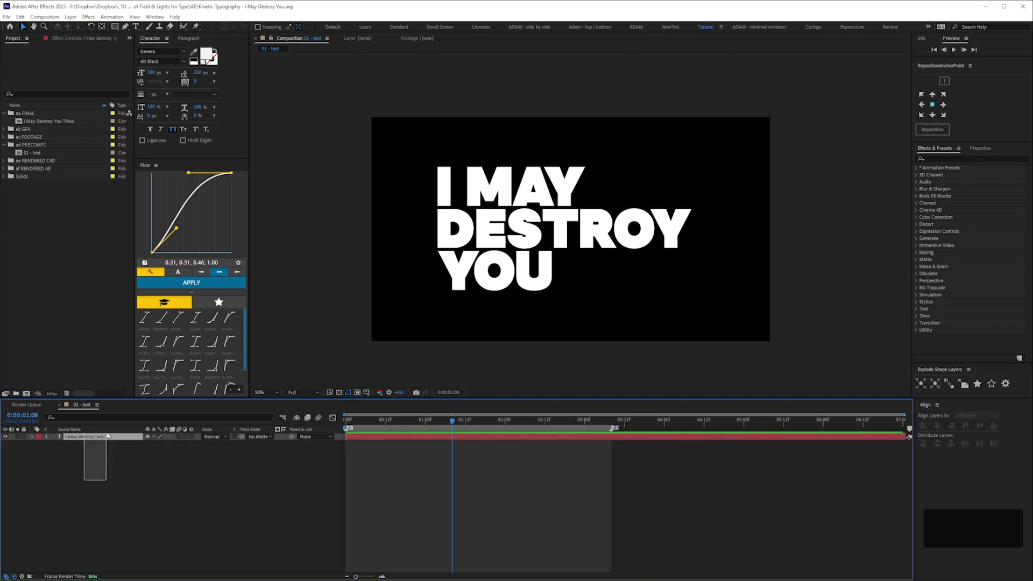
Convert the title text to shapes and explode it into letter layers, then undo back to text
{"action": "right_click", "coordinate": [87, 438]}
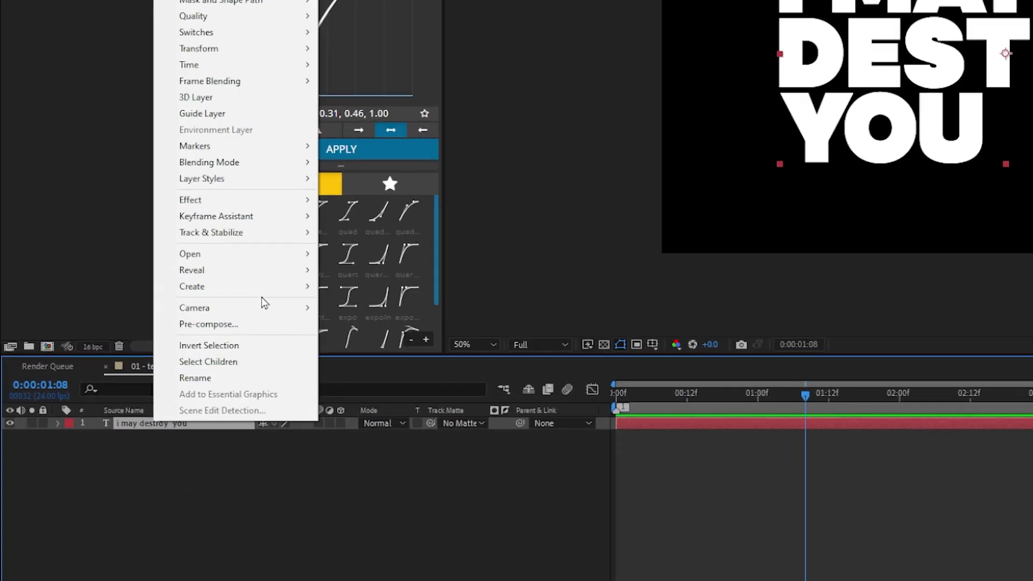
{"action": "mouse_move", "coordinate": [150, 362]}
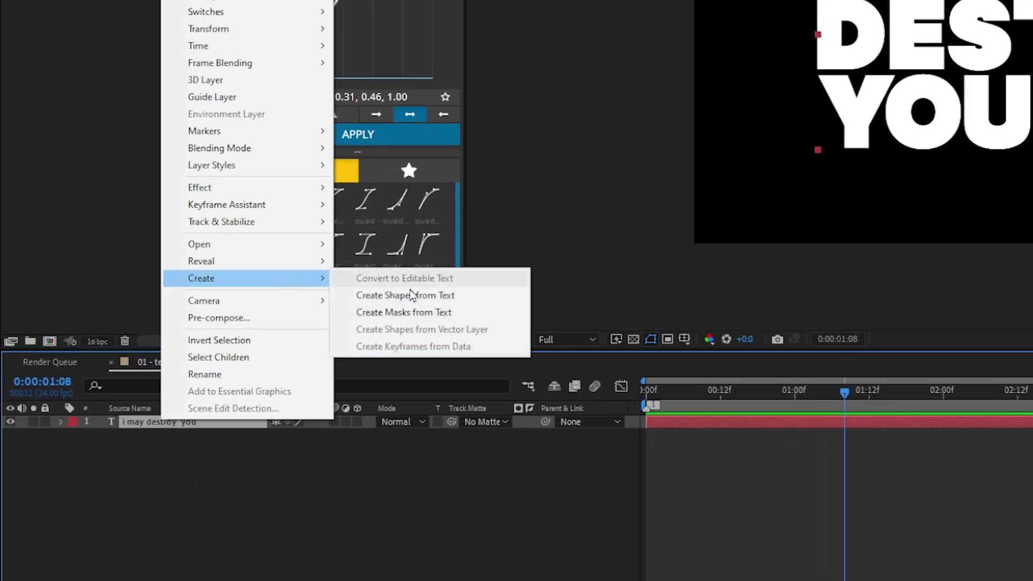
{"action": "left_click", "coordinate": [417, 296]}
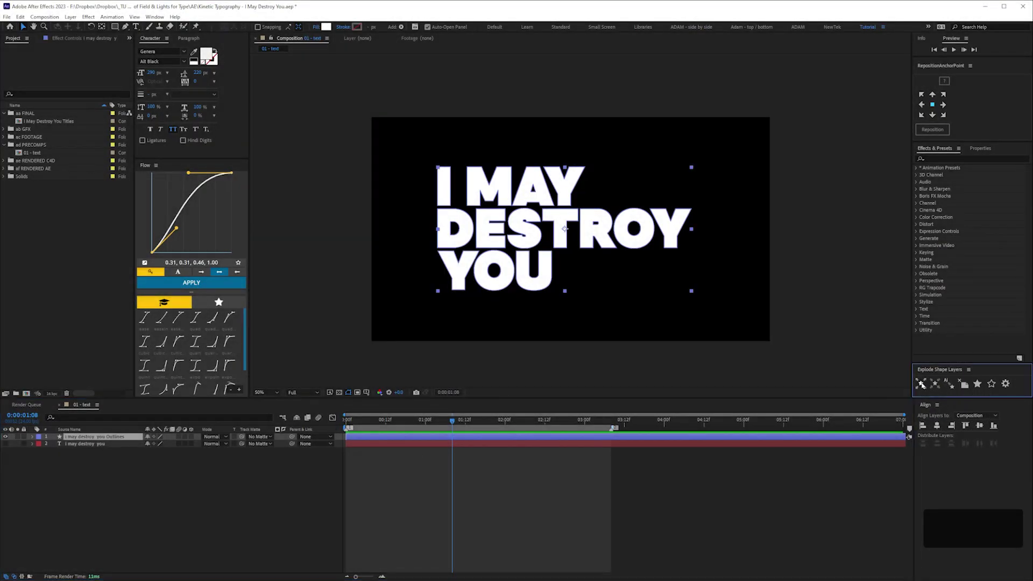
{"action": "left_click", "coordinate": [921, 384]}
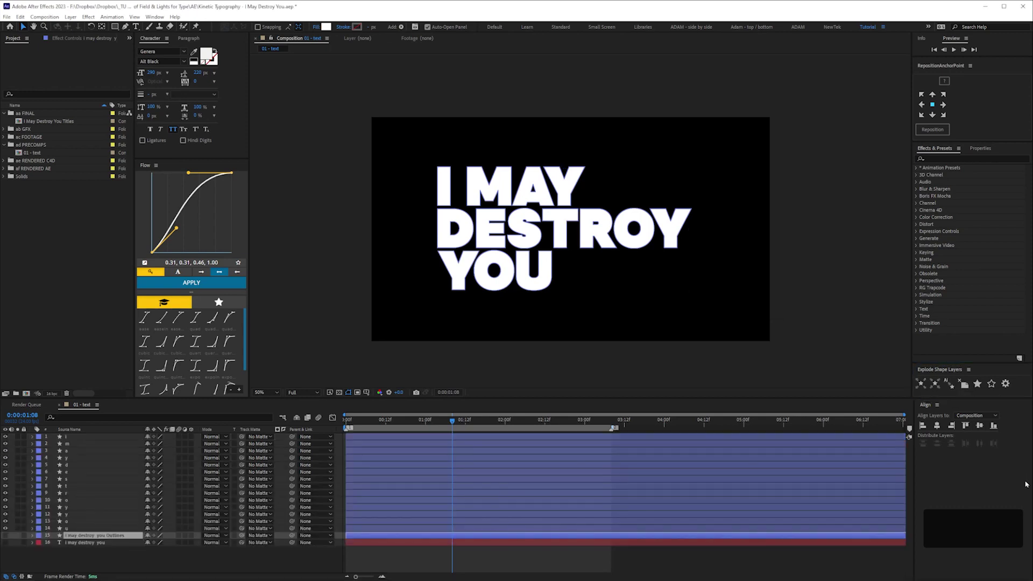
{"action": "key", "text": "ctrl+z"}
{"action": "key", "text": "ctrl+d"}
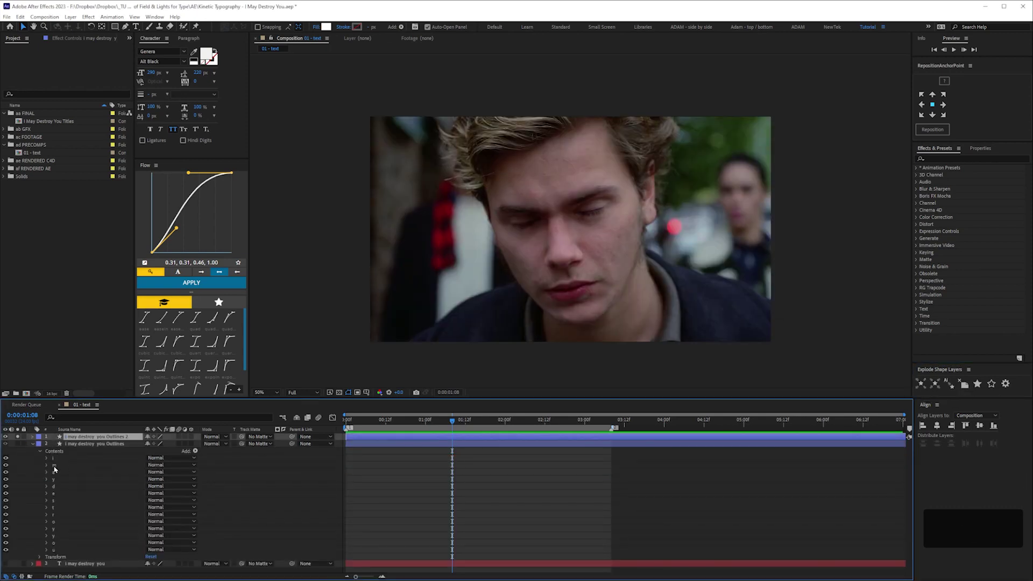
{"action": "key", "text": "ctrl+d"}
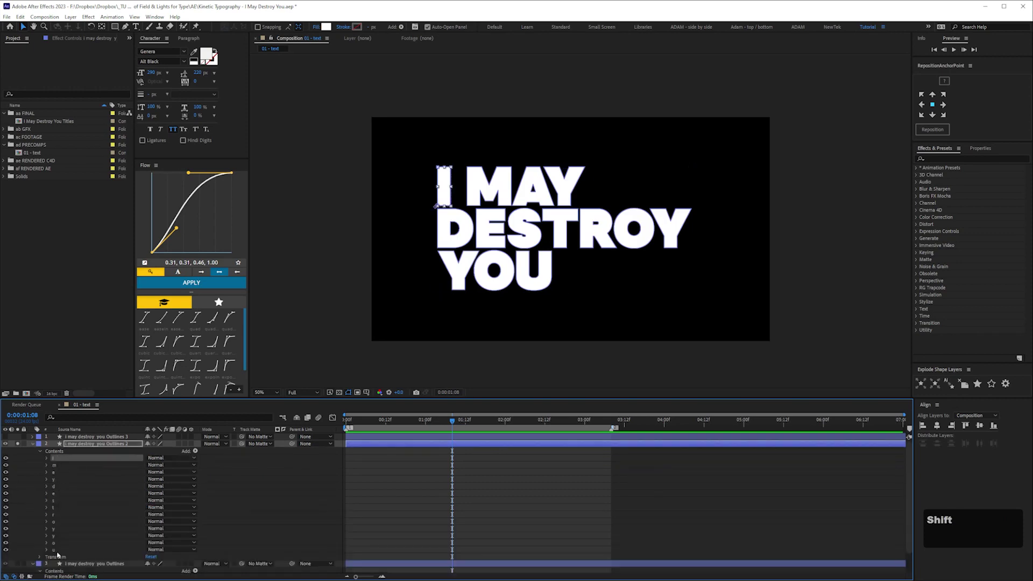
{"action": "key", "text": "ctrl+z"}
{"action": "key", "text": "ctrl+z"}
{"action": "key", "text": "ctrl+z"}
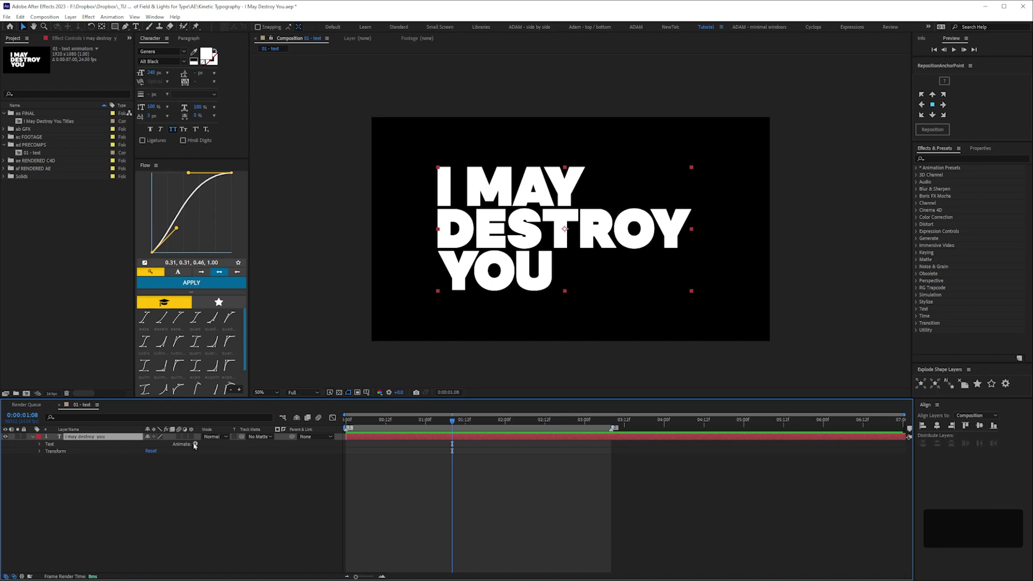
Enable per-character 3D and add a Position animator to the title text layer
{"action": "left_click", "coordinate": [195, 445]}
{"action": "left_click", "coordinate": [242, 273]}
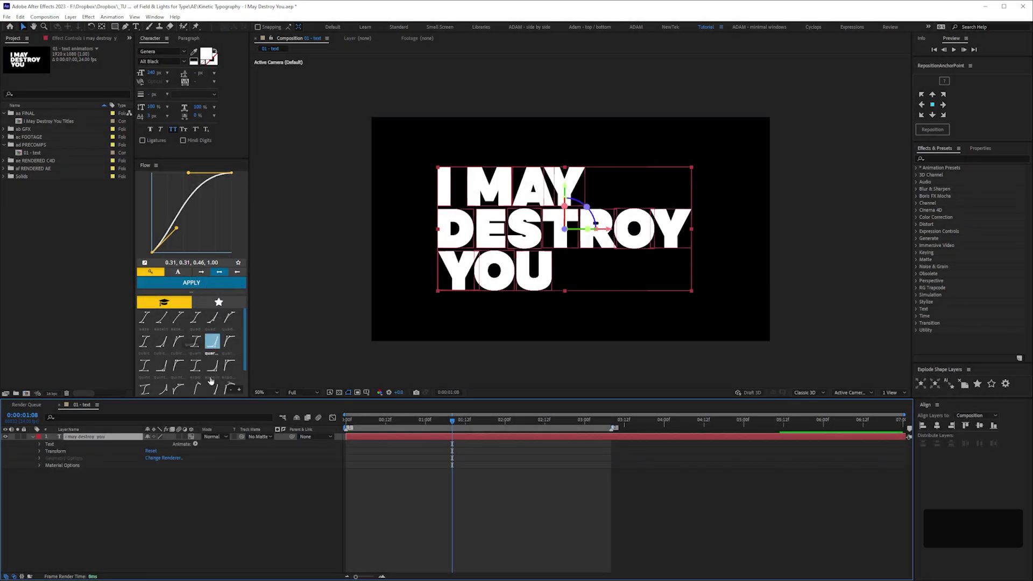
{"action": "left_click", "coordinate": [196, 445]}
{"action": "left_click", "coordinate": [222, 296]}
{"action": "left_click", "coordinate": [195, 445]}
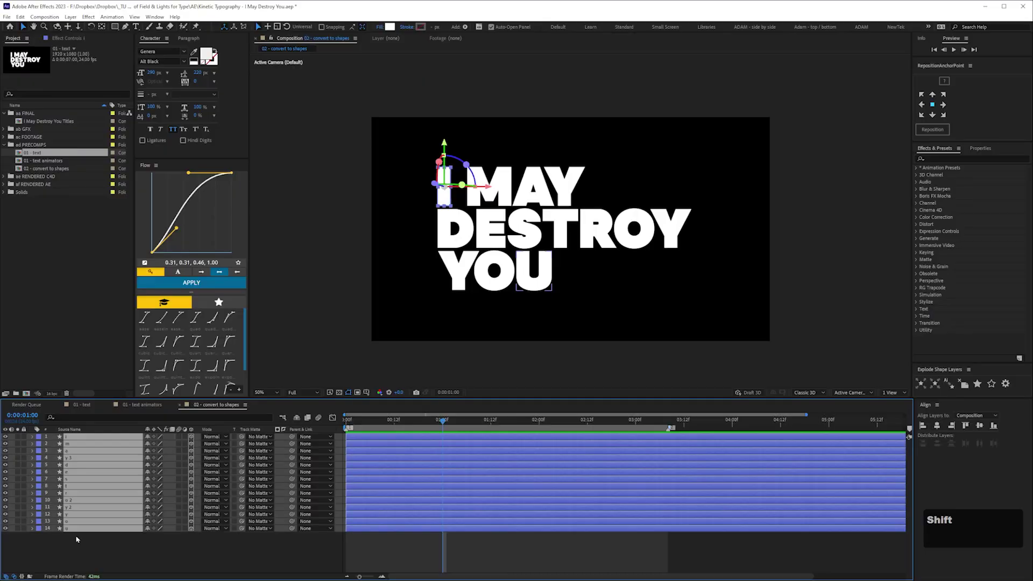
{"action": "key", "text": "ctrl+a"}
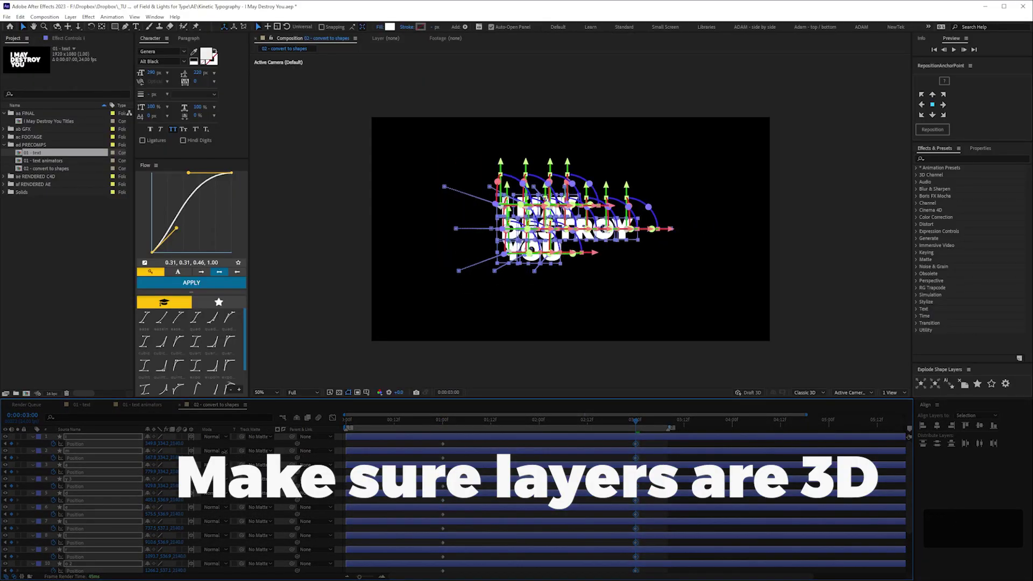
Push all letter layers back to Z 2140 and scrub the timeline to preview the scattering letters
{"action": "left_click", "coordinate": [192, 435]}
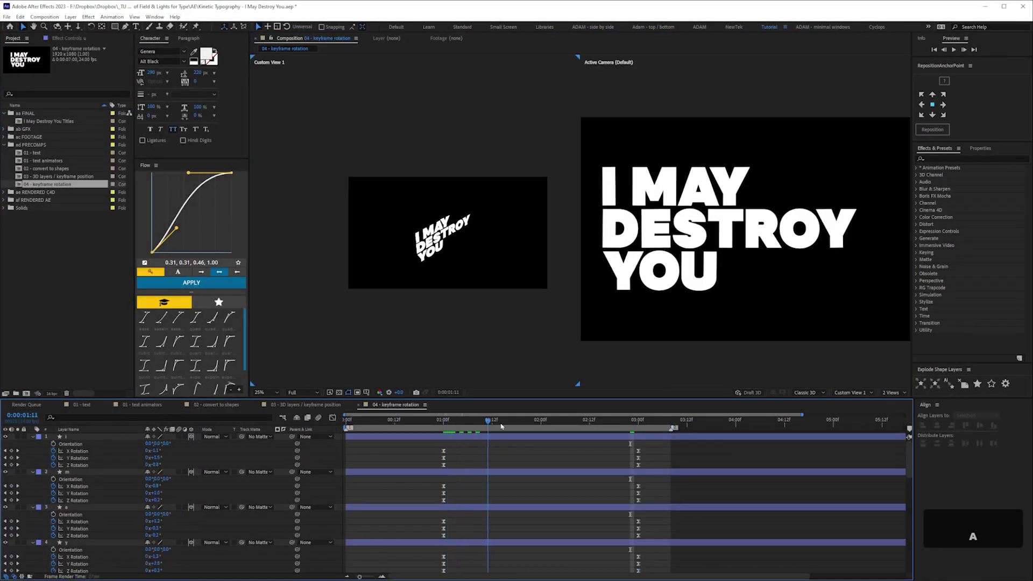
{"action": "left_click_drag", "start_coordinate": [501, 426], "coordinate": [573, 428]}
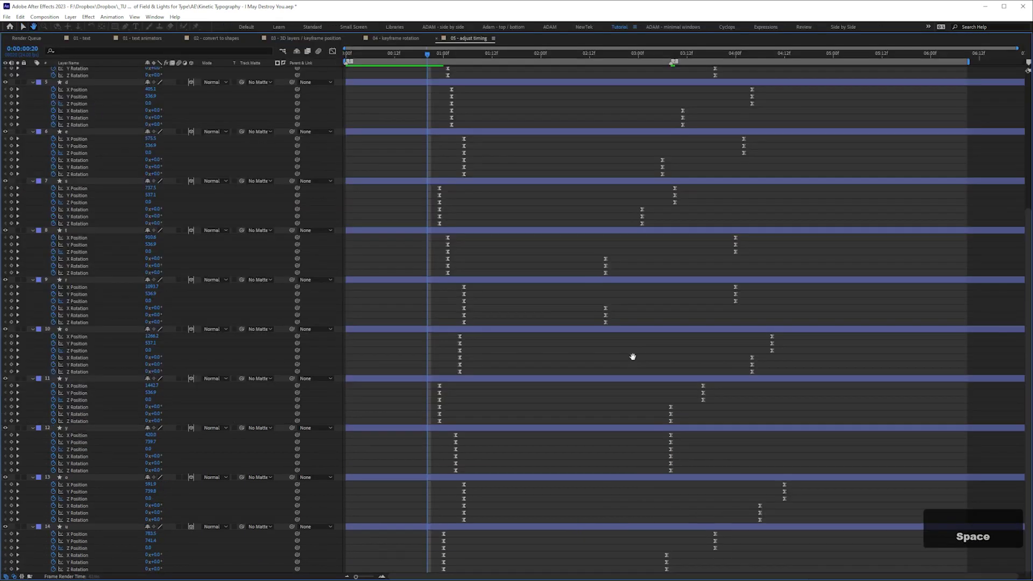
{"action": "left_click_drag", "start_coordinate": [632, 355], "coordinate": [656, 535]}
{"action": "key", "text": "grave"}
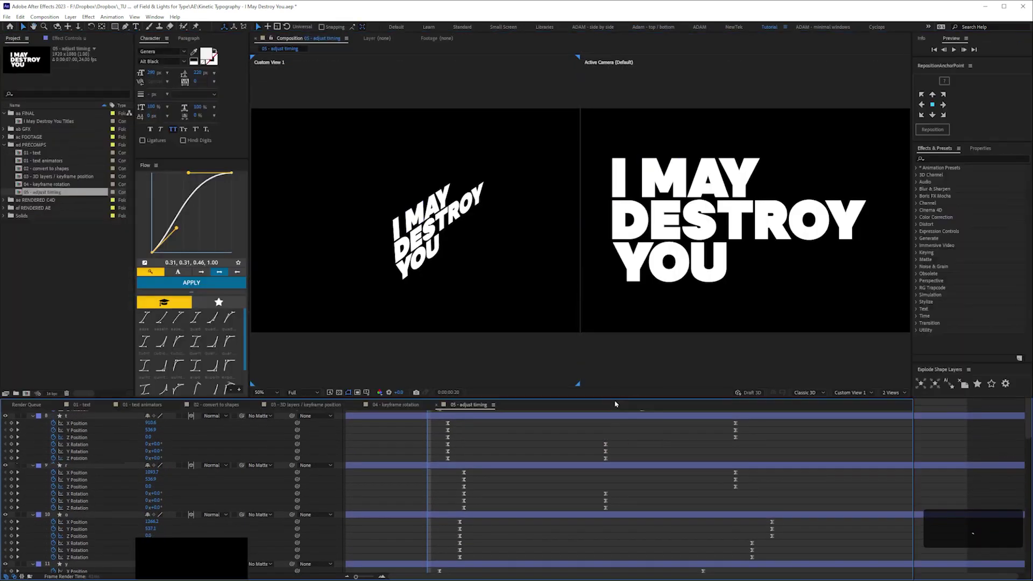
{"action": "left_click_drag", "start_coordinate": [480, 427], "coordinate": [746, 440]}
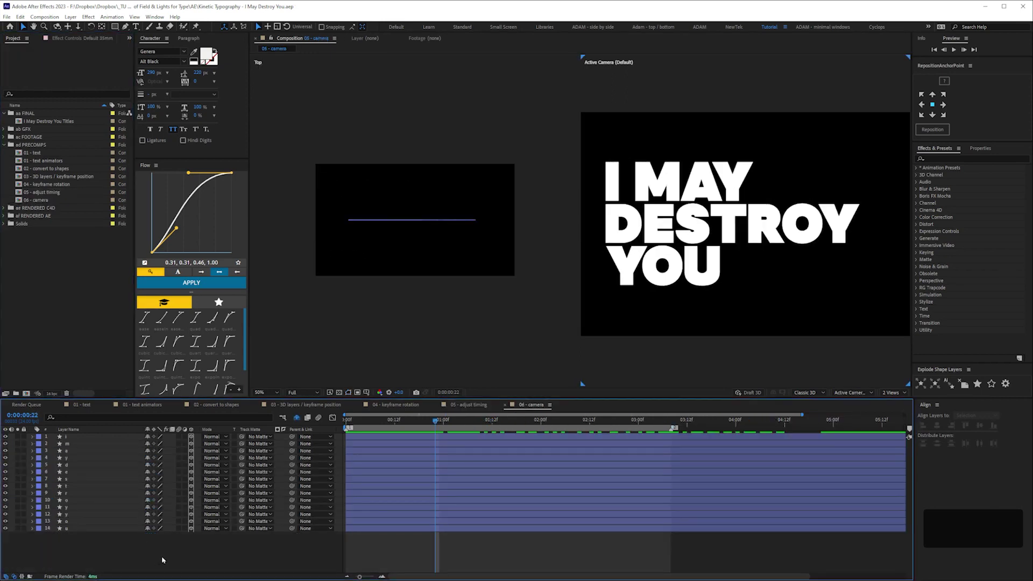
Create a new camera and widen its aperture for stronger depth-of-field blur
{"action": "key", "text": "ctrl+alt+shift+c"}
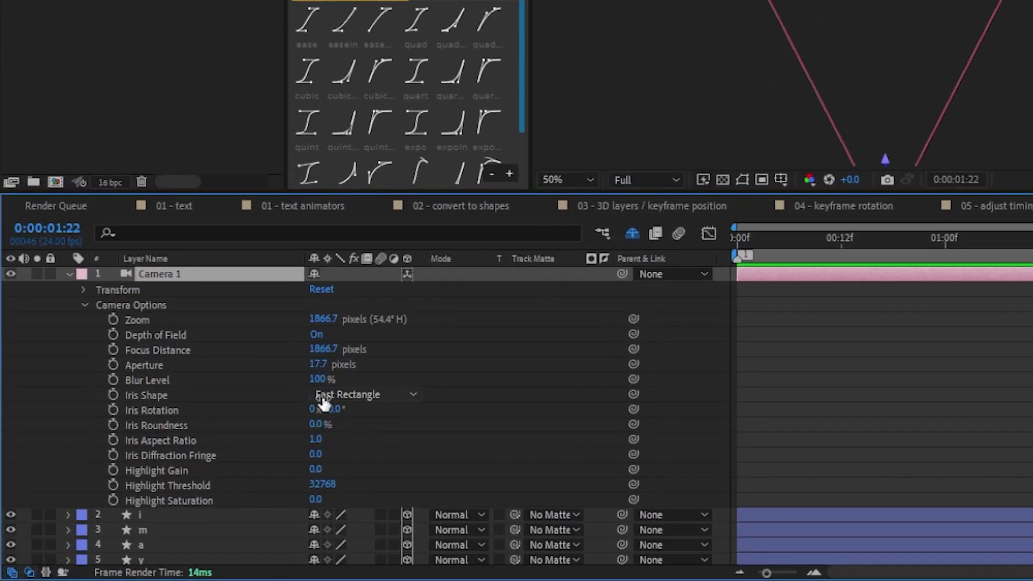
{"action": "mouse_move", "coordinate": [320, 371]}
{"action": "left_mouse_down"}
{"action": "mouse_move", "coordinate": [537, 351]}
{"action": "mouse_move", "coordinate": [321, 362]}
{"action": "left_mouse_up"}
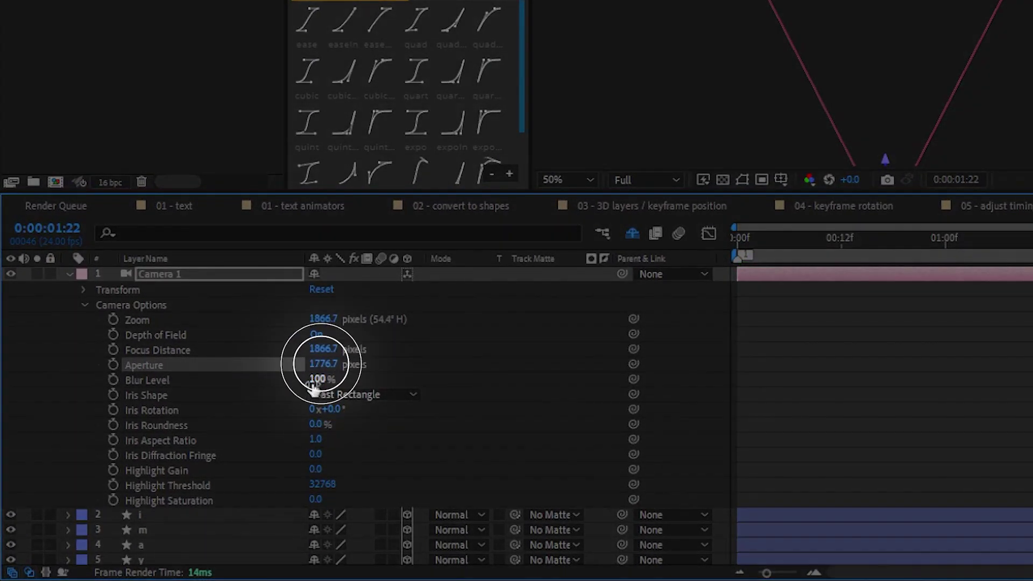
{"action": "key", "text": "Return"}
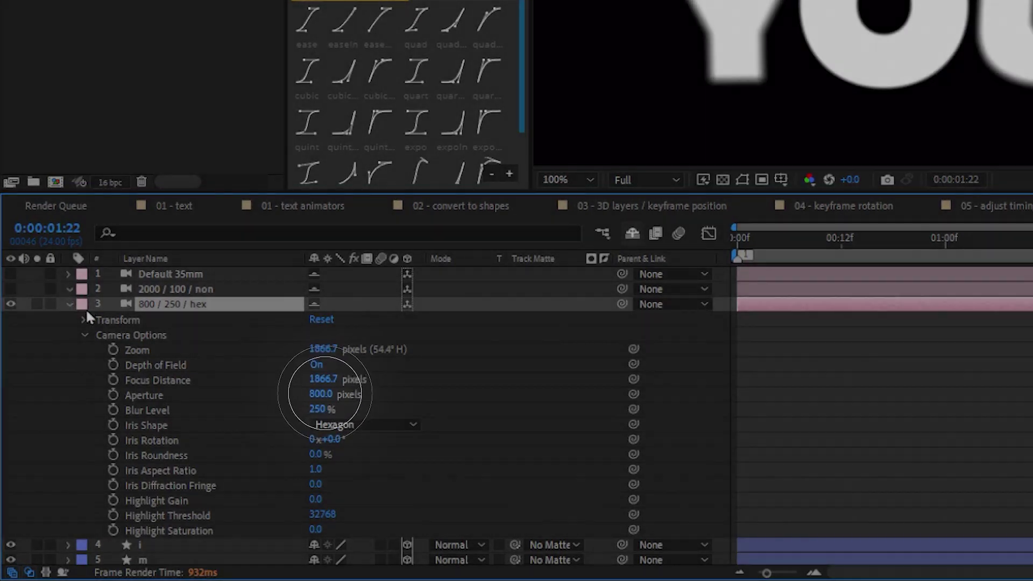
Change the second camera's iris shape from Nonagon to Octagon
{"action": "left_click", "coordinate": [68, 289]}
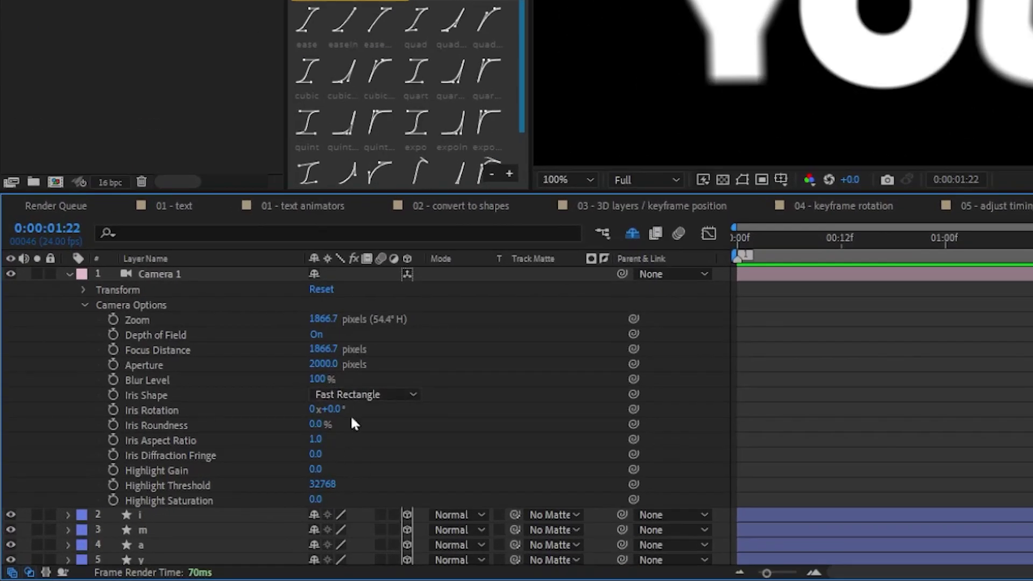
{"action": "left_click", "coordinate": [349, 397]}
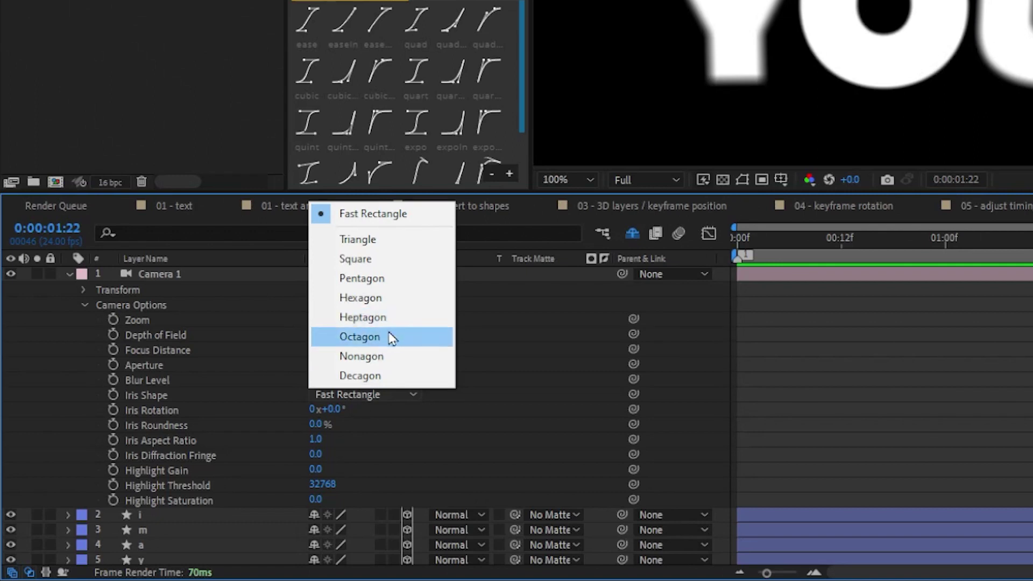
{"action": "left_click", "coordinate": [381, 357]}
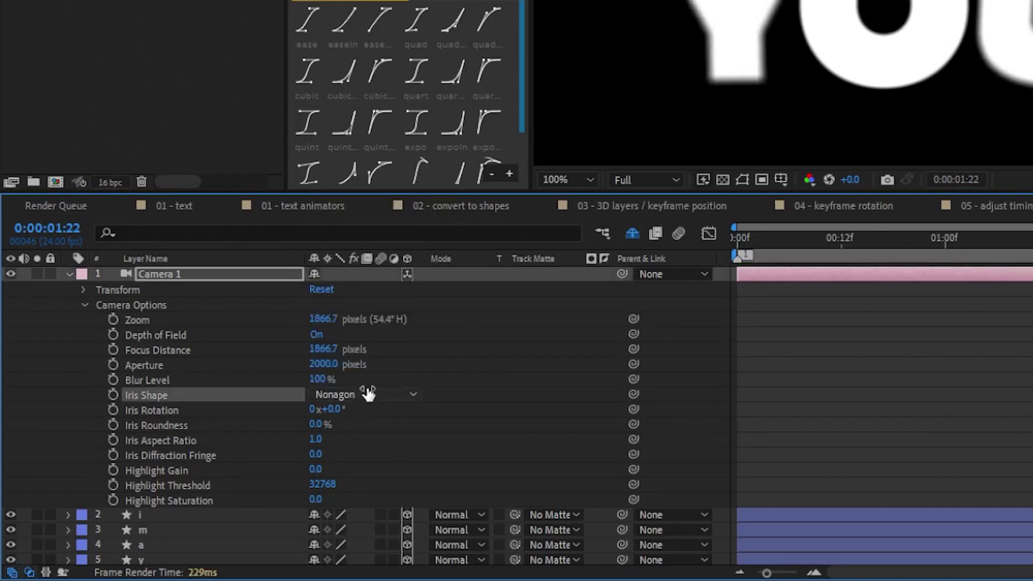
{"action": "left_click", "coordinate": [348, 398]}
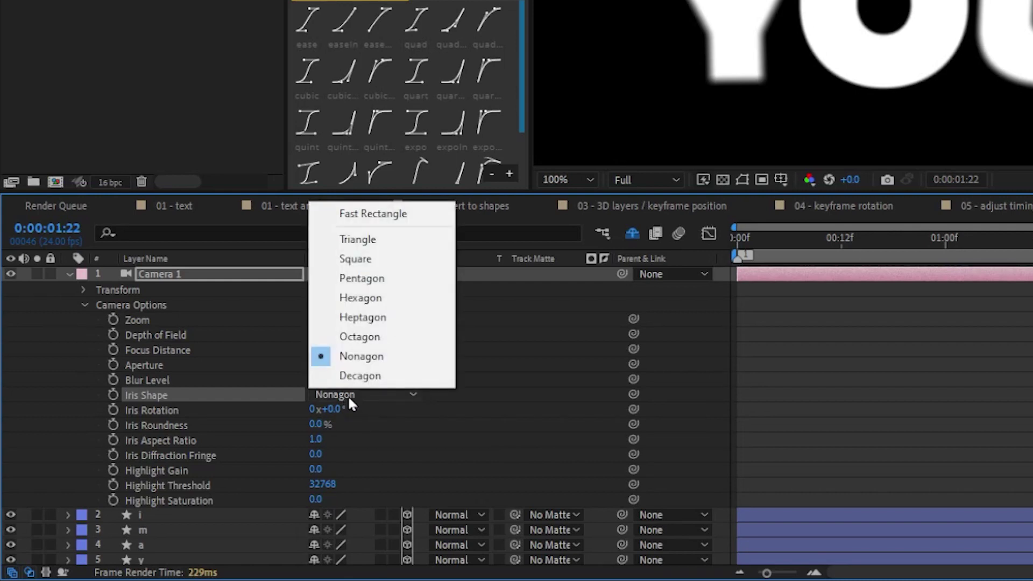
{"action": "left_click", "coordinate": [368, 338]}
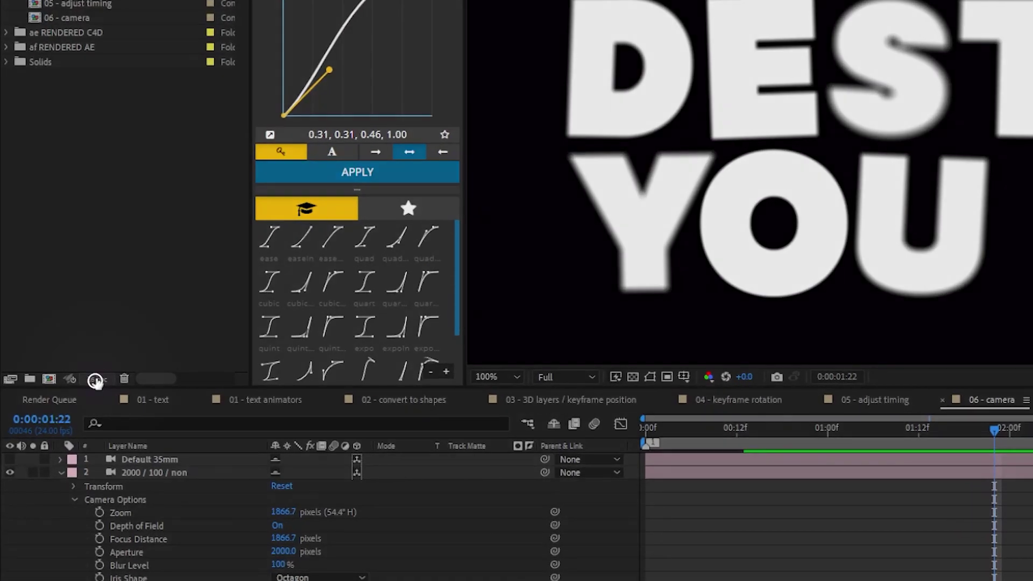
Open the 07 - spotlight composition from the Project panel
{"action": "left_click", "coordinate": [96, 383]}
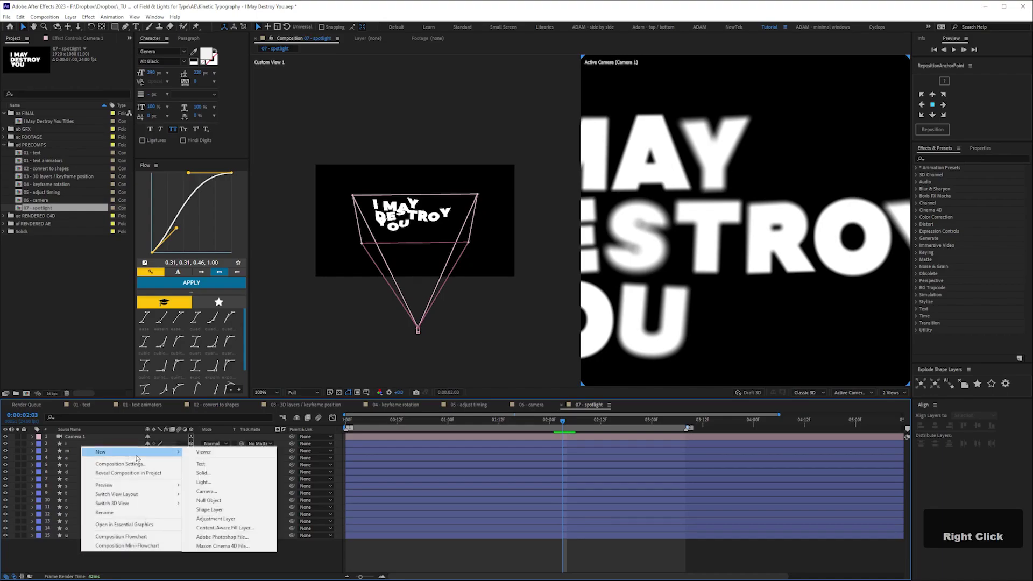
Add a new spot light with the default Spot settings
{"action": "left_click", "coordinate": [203, 482]}
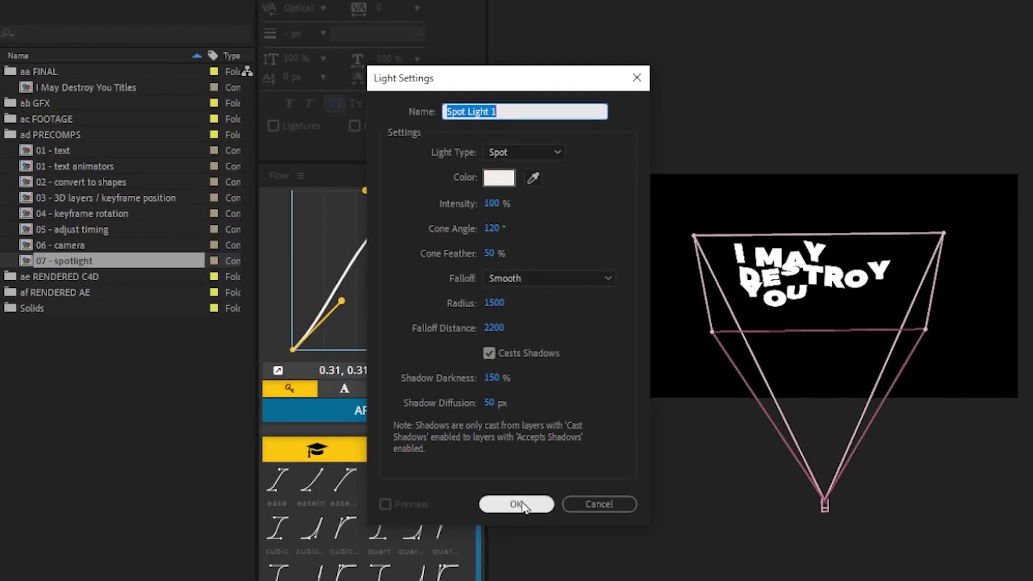
{"action": "left_click", "coordinate": [517, 505]}
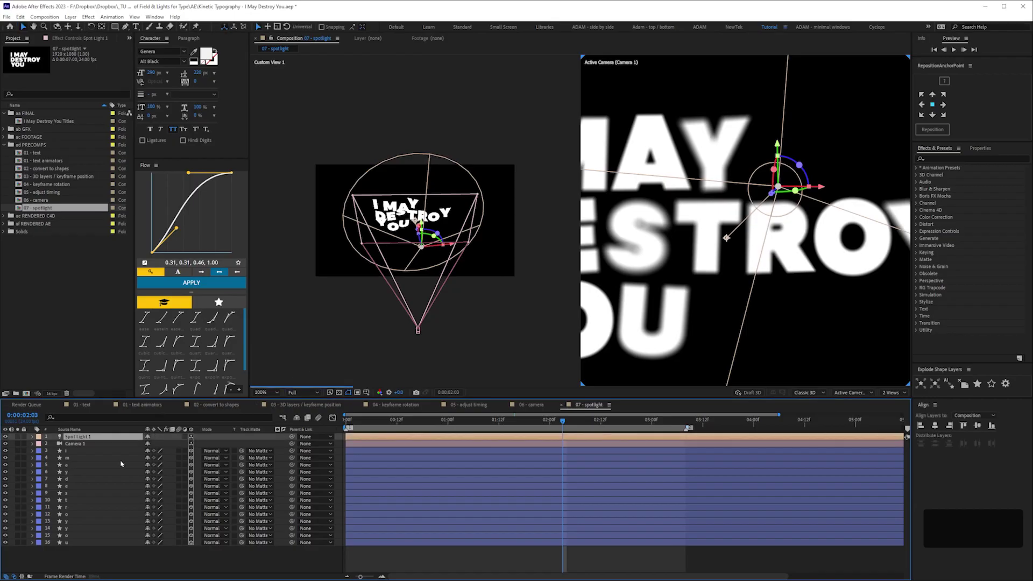
{"action": "key", "text": "ctrl+shift+a"}
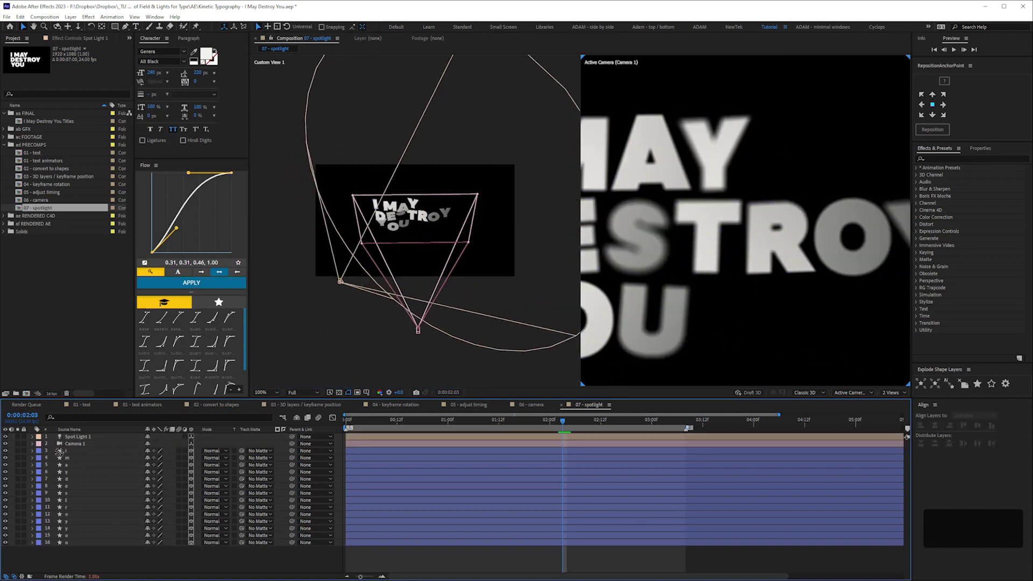
Turn on Casts Shadows for the letter i layer and select the remaining letter layers
{"action": "left_click", "coordinate": [60, 451]}
{"action": "key", "text": "a"}
{"action": "key", "text": "a"}
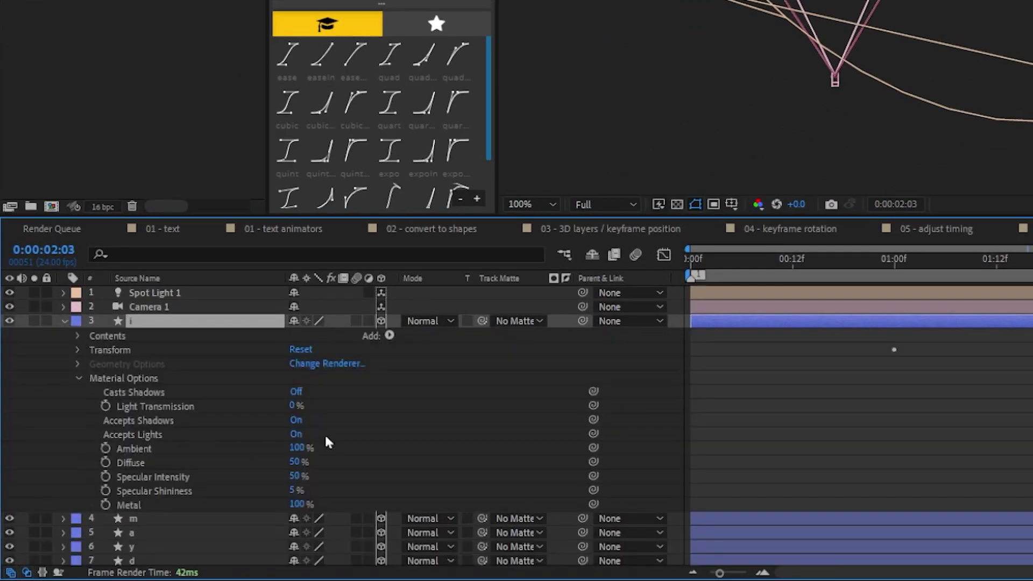
{"action": "left_click", "coordinate": [297, 393]}
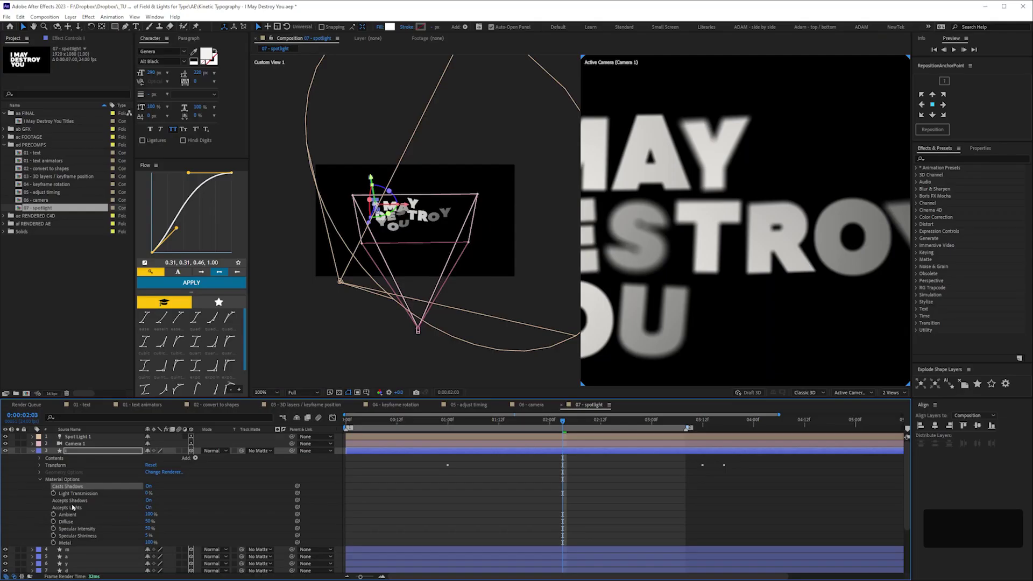
{"action": "left_click", "coordinate": [33, 451]}
{"action": "left_click", "coordinate": [68, 543], "text": "shift"}
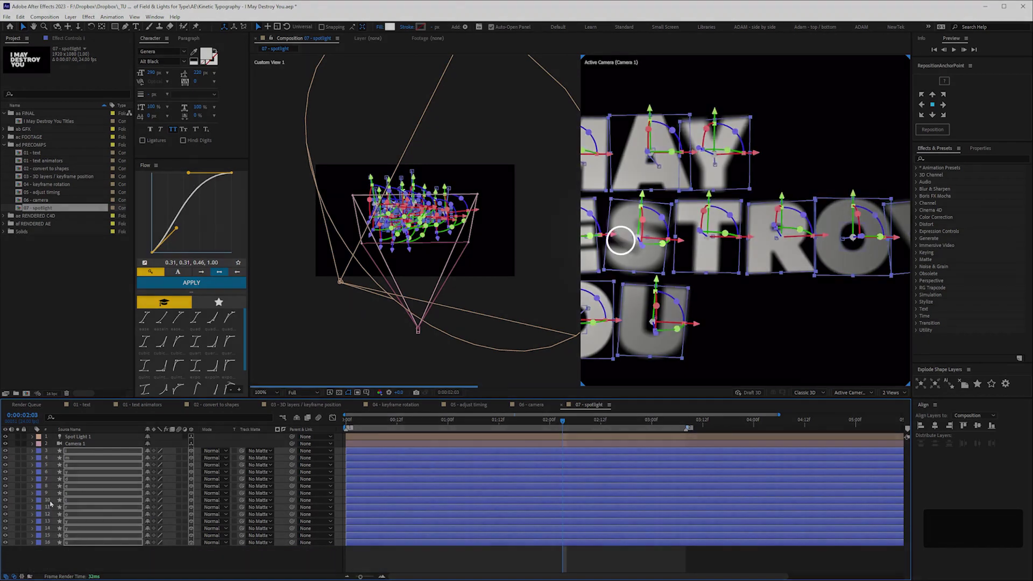
{"action": "left_click", "coordinate": [614, 238]}
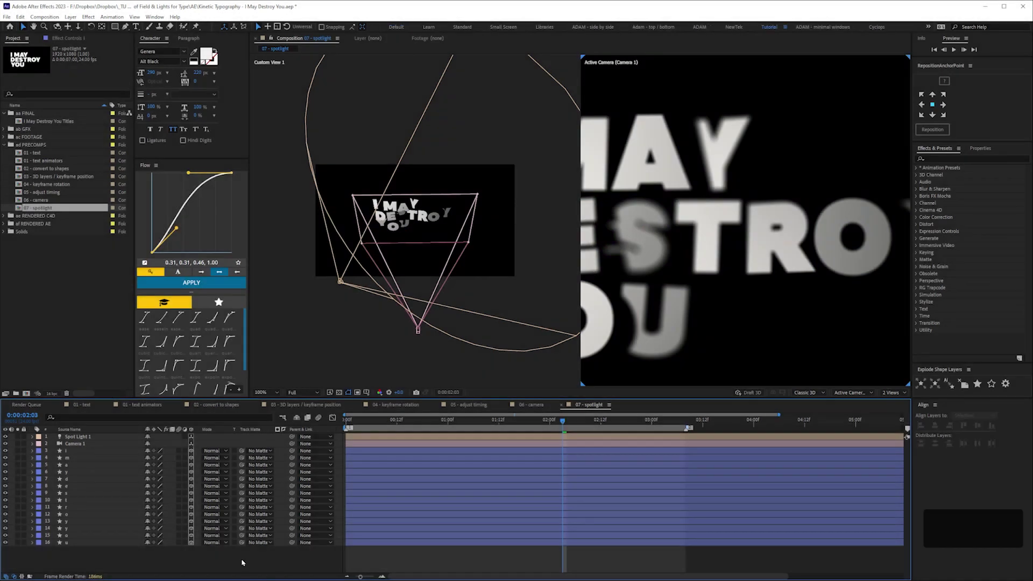
{"action": "left_click", "coordinate": [32, 436], "text": "ctrl"}
Reduce Spot Light 1's radius to 779 and falloff distance to 1070, and push it deeper in Z
{"action": "left_click_drag", "start_coordinate": [86, 497], "coordinate": [97, 542]}
{"action": "scroll", "coordinate": [151, 474], "scroll_direction": "down", "scroll_amount": 3}
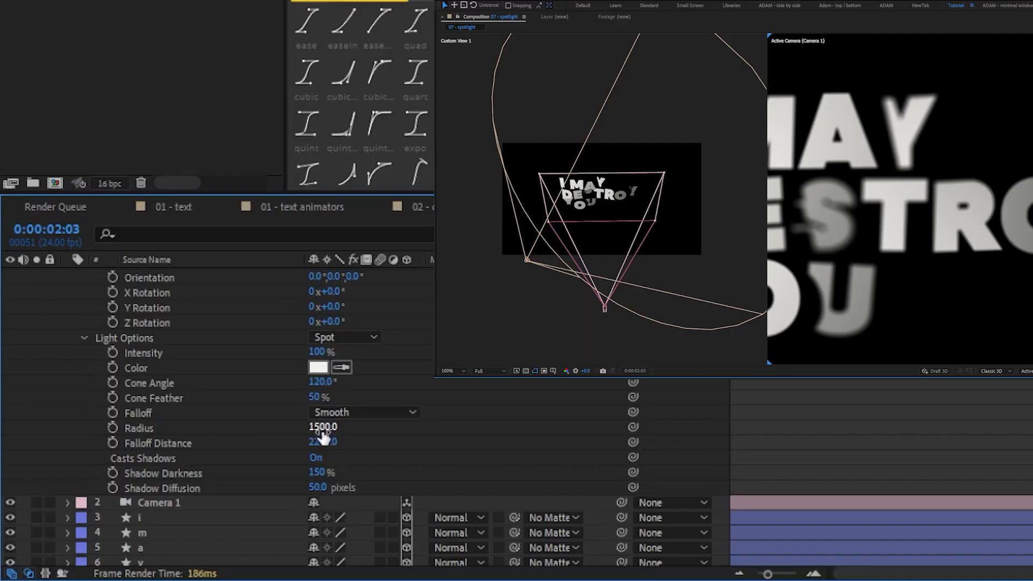
{"action": "left_click_drag", "start_coordinate": [323, 433], "coordinate": [231, 444]}
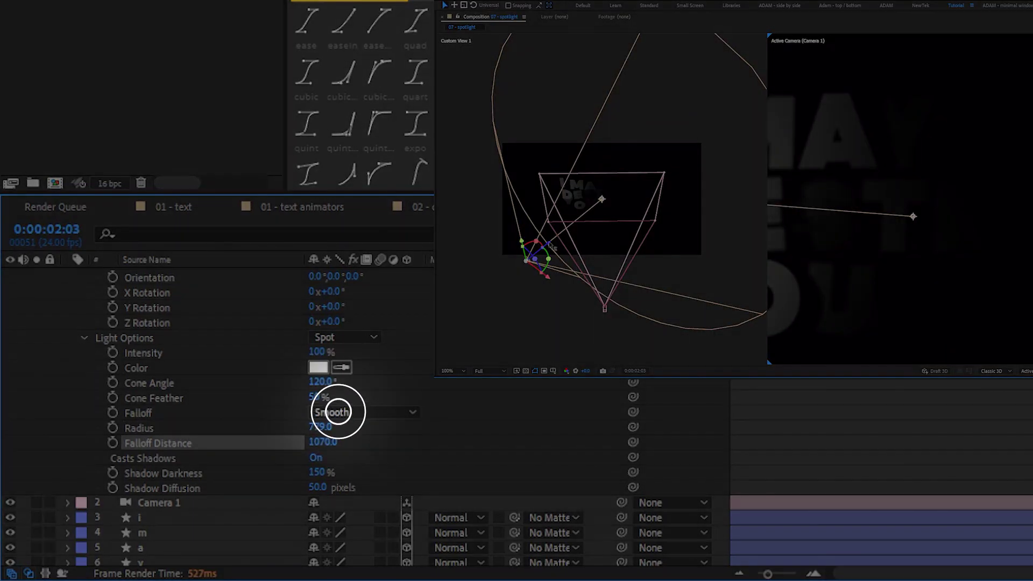
{"action": "left_click_drag", "start_coordinate": [541, 253], "coordinate": [573, 223]}
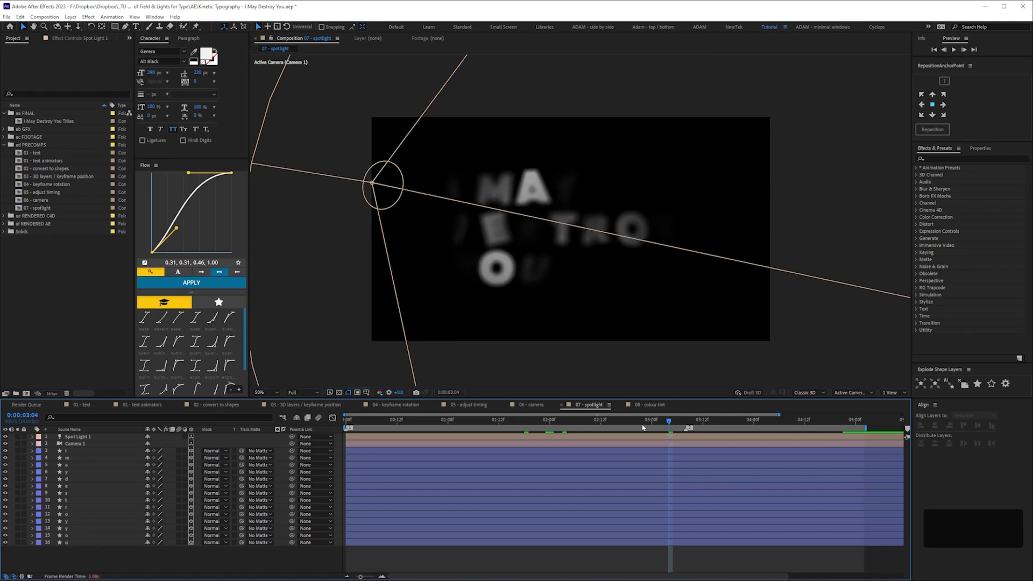
{"action": "left_click", "coordinate": [616, 428]}
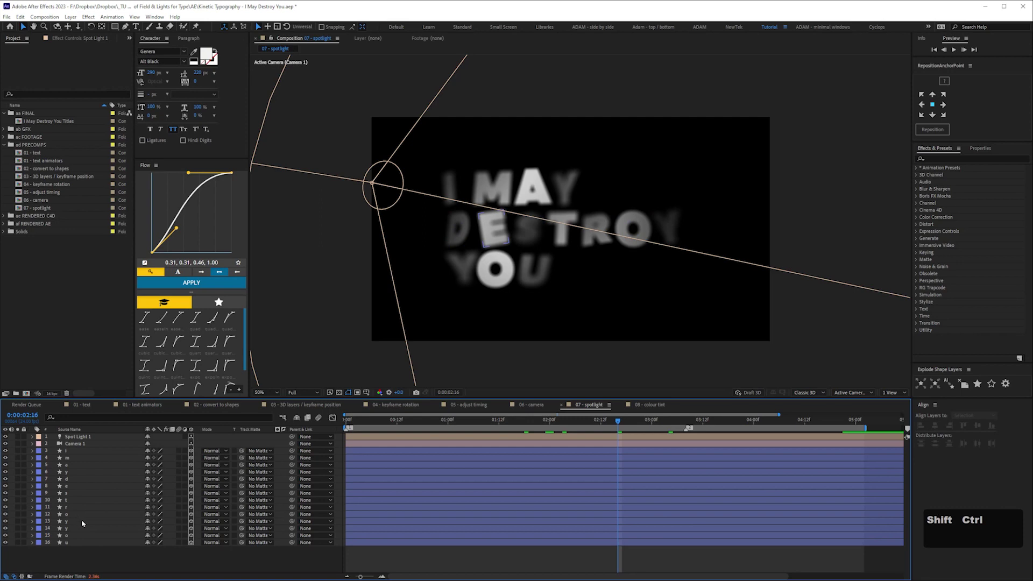
Hide and restore the light and camera wireframes with Ctrl+Shift+H, then deselect the letter i layer
{"action": "key", "text": "ctrl+shift+h"}
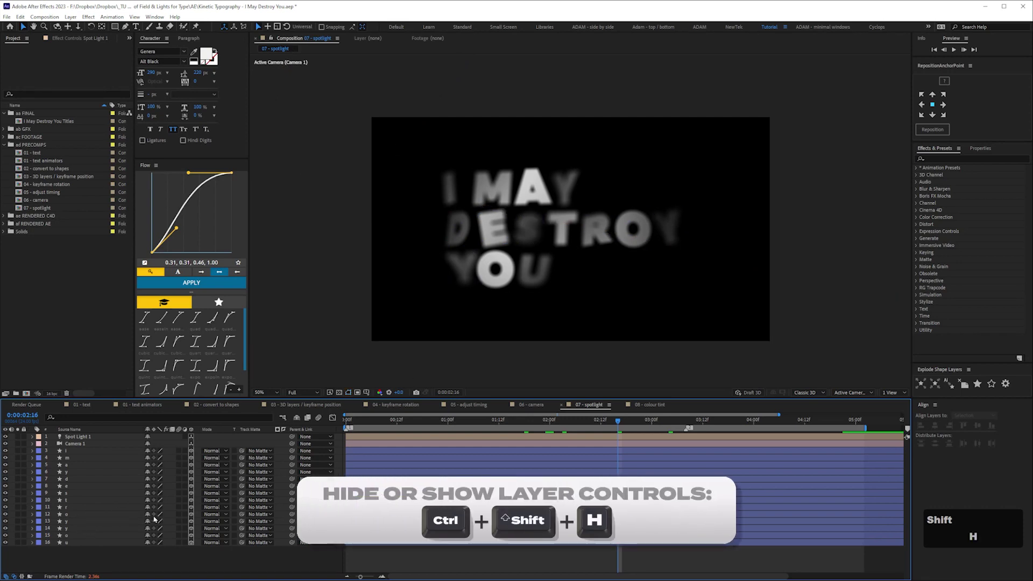
{"action": "left_click", "coordinate": [348, 393]}
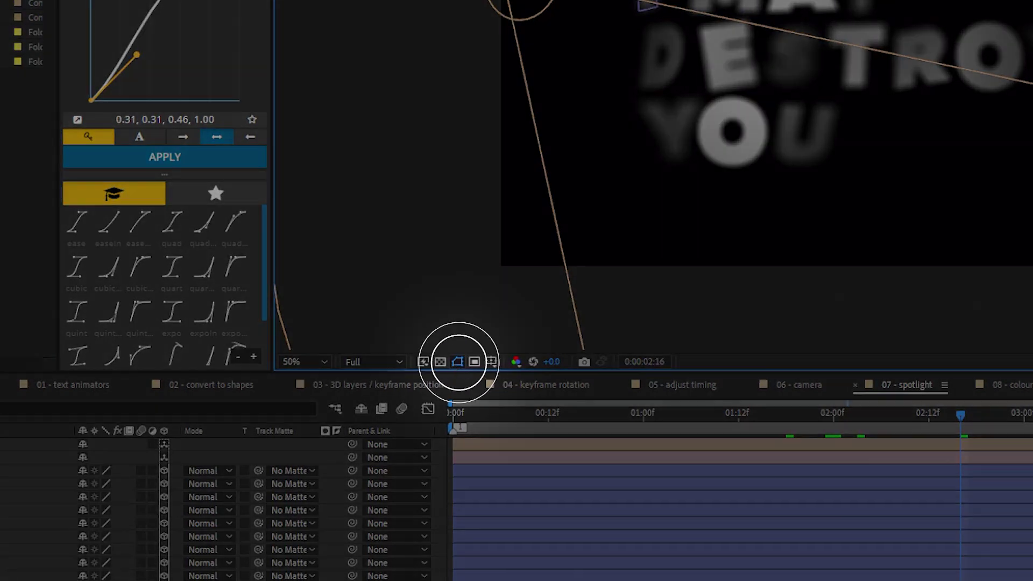
{"action": "left_click", "coordinate": [32, 470]}
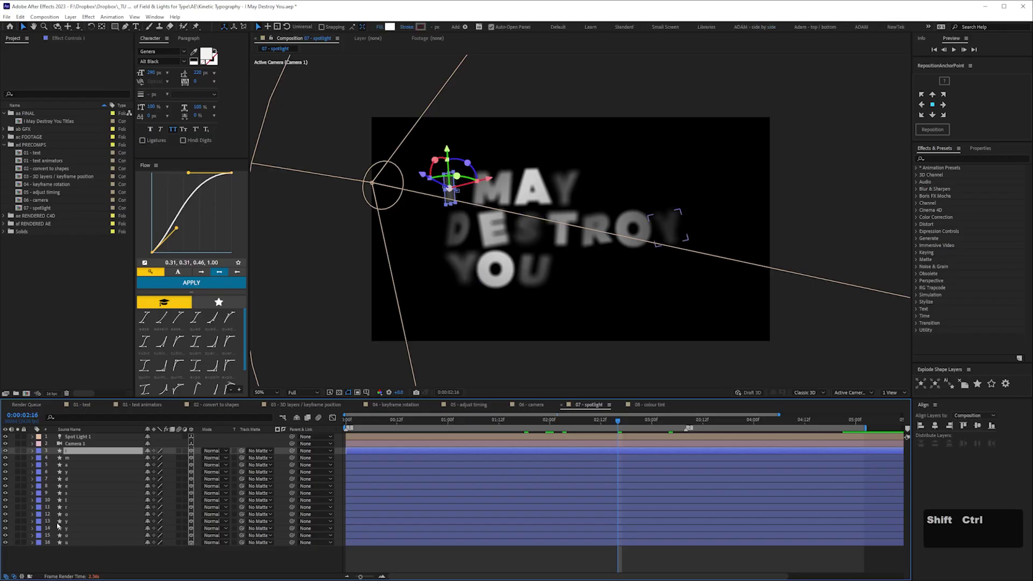
{"action": "key", "text": "ctrl+shift+h"}
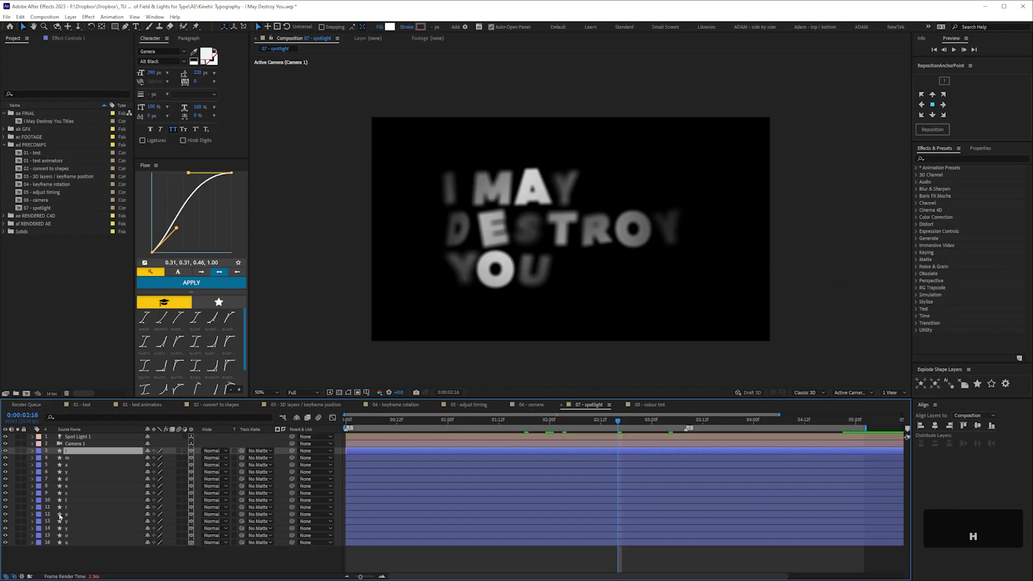
{"action": "left_click", "coordinate": [348, 396]}
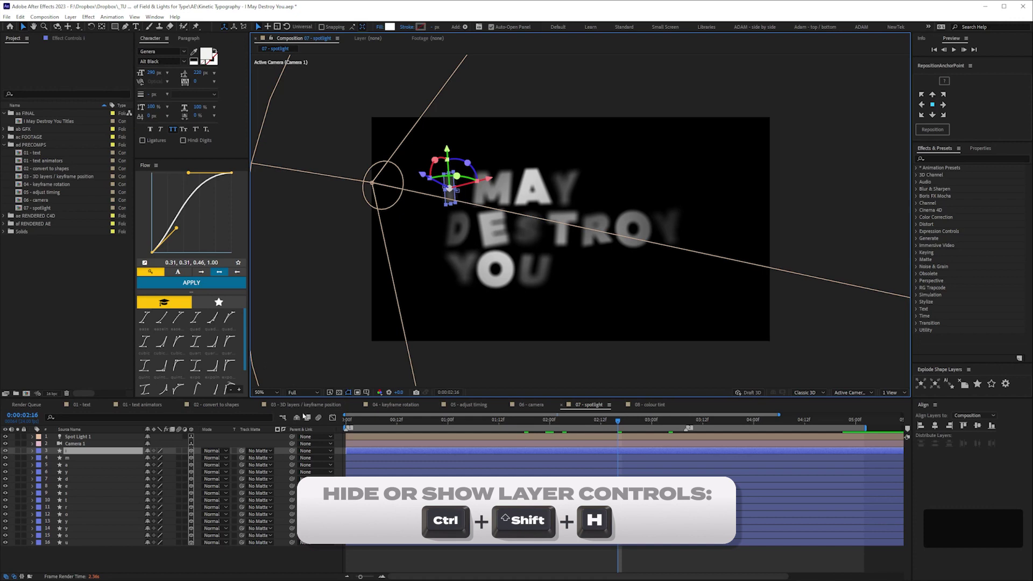
{"action": "key", "text": "F2"}
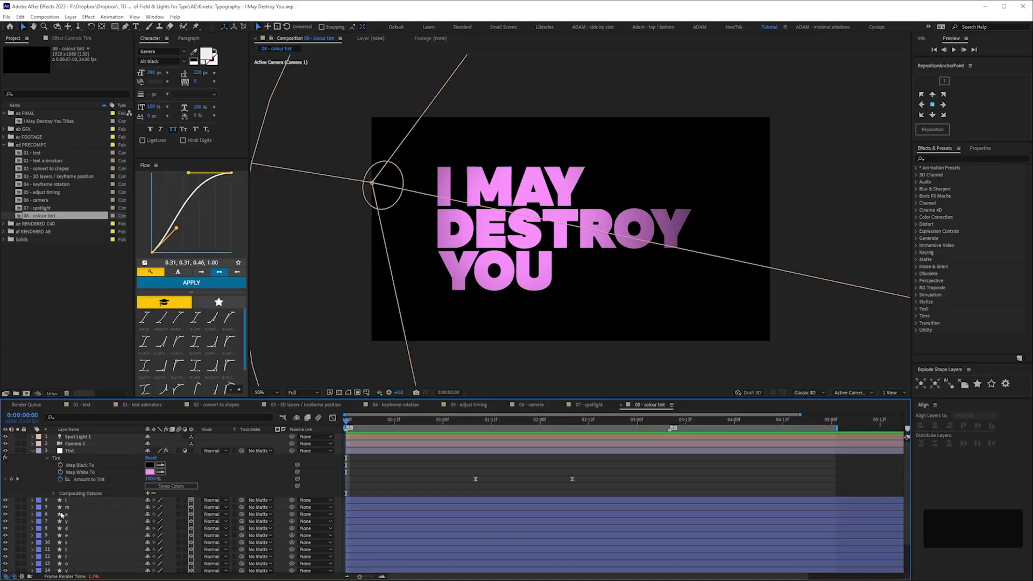
Preview the tinted title, then move back to the animation's start and preview the final title
{"action": "key", "text": "KP_0"}
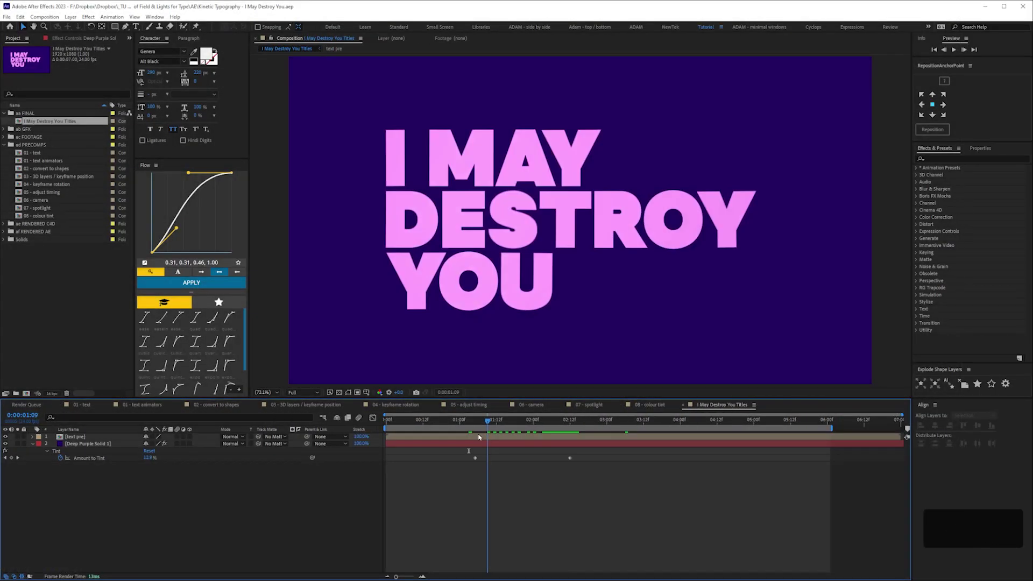
{"action": "left_click_drag", "start_coordinate": [488, 441], "coordinate": [437, 441]}
{"action": "key", "text": "KP_0"}
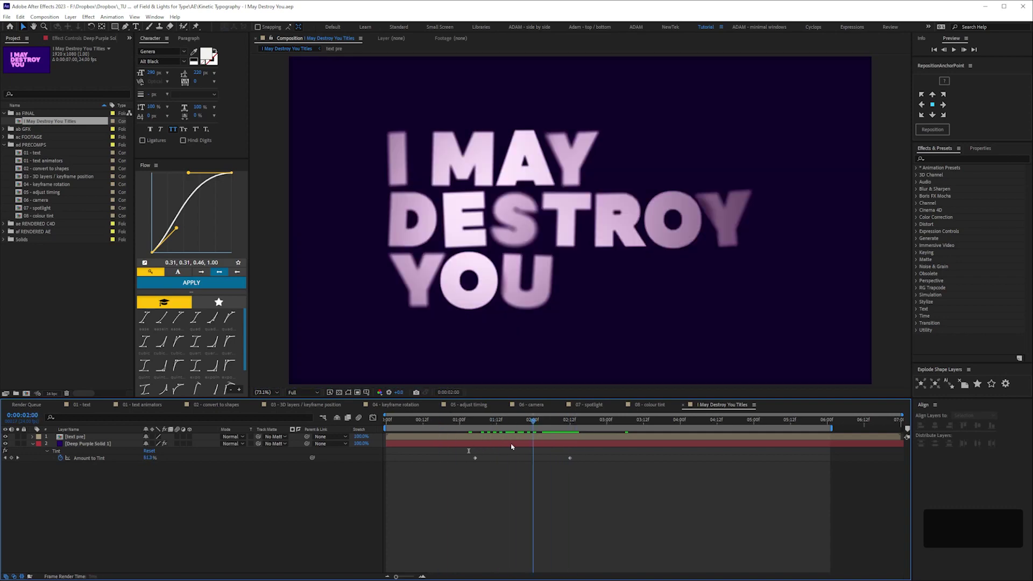